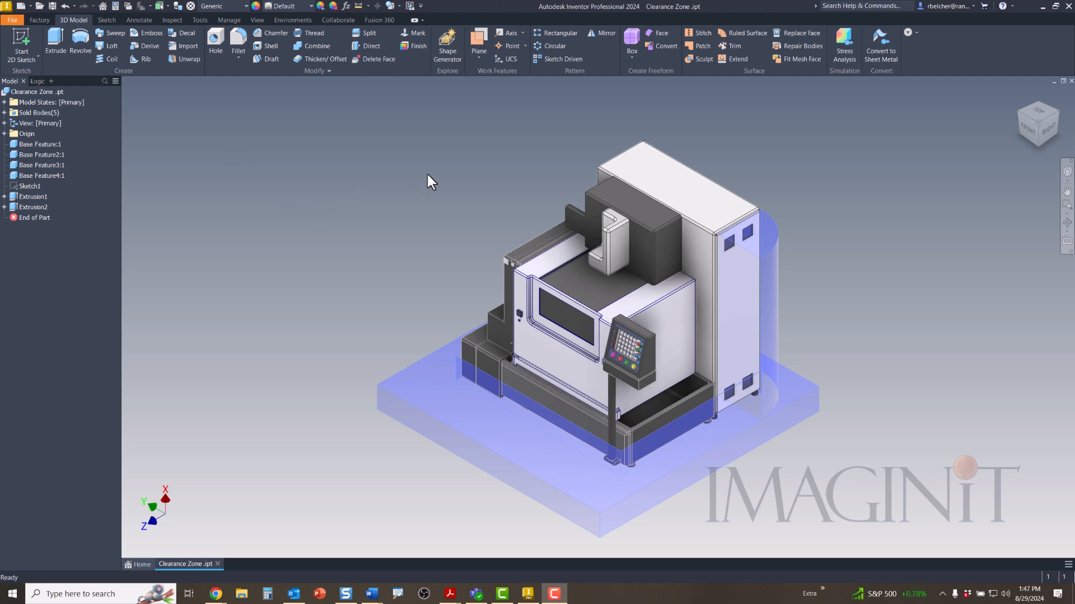
# - Add a numeric user parameter named Clearance_Zone and set its unit type to unitless (ul)
pyautogui.moveTo(388, 234)
pyautogui.keyDown('shift'); pyautogui.mouseDown(button='middle')
pyautogui.moveTo(410, 213)
pyautogui.moveTo(456, 213)
pyautogui.moveTo(403, 209)
pyautogui.moveTo(403, 187)
pyautogui.moveTo(401, 231)
pyautogui.mouseUp(button='middle'); pyautogui.keyUp('shift')
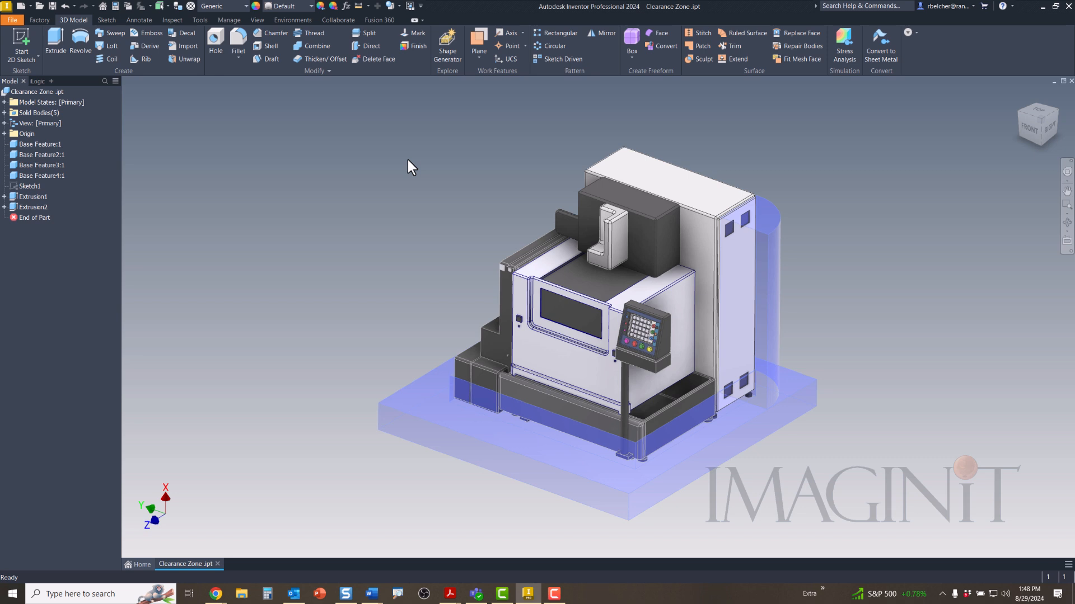
pyautogui.moveTo(374, 203)
pyautogui.mouseDown(button='middle')
pyautogui.moveTo(372, 212)
pyautogui.moveTo(377, 197)
pyautogui.moveTo(415, 216)
pyautogui.moveTo(420, 196)
pyautogui.moveTo(414, 227)
pyautogui.mouseUp(button='middle')
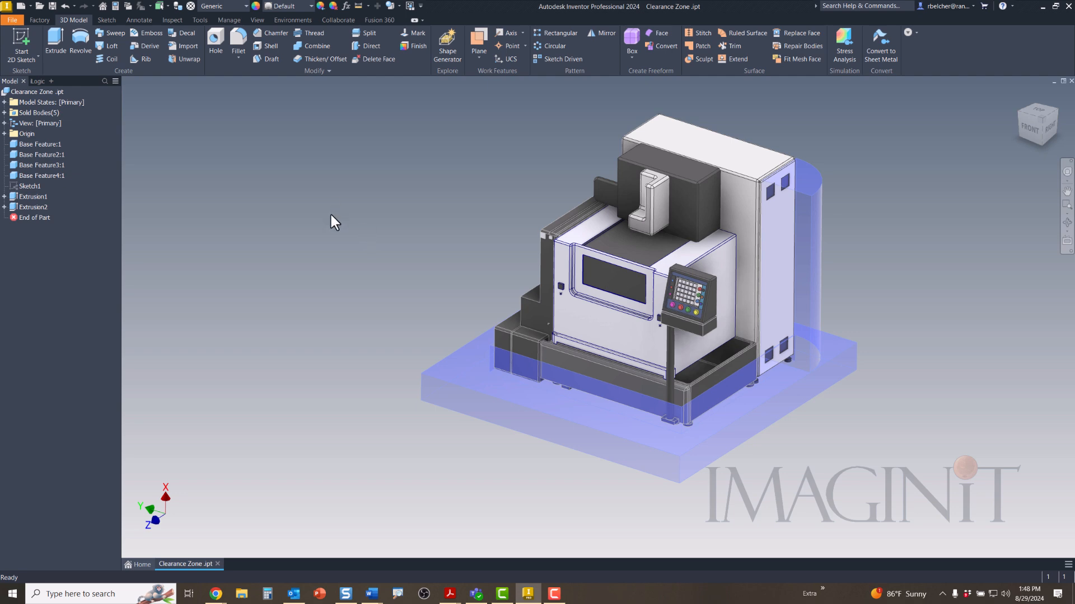
pyautogui.click(347, 9)
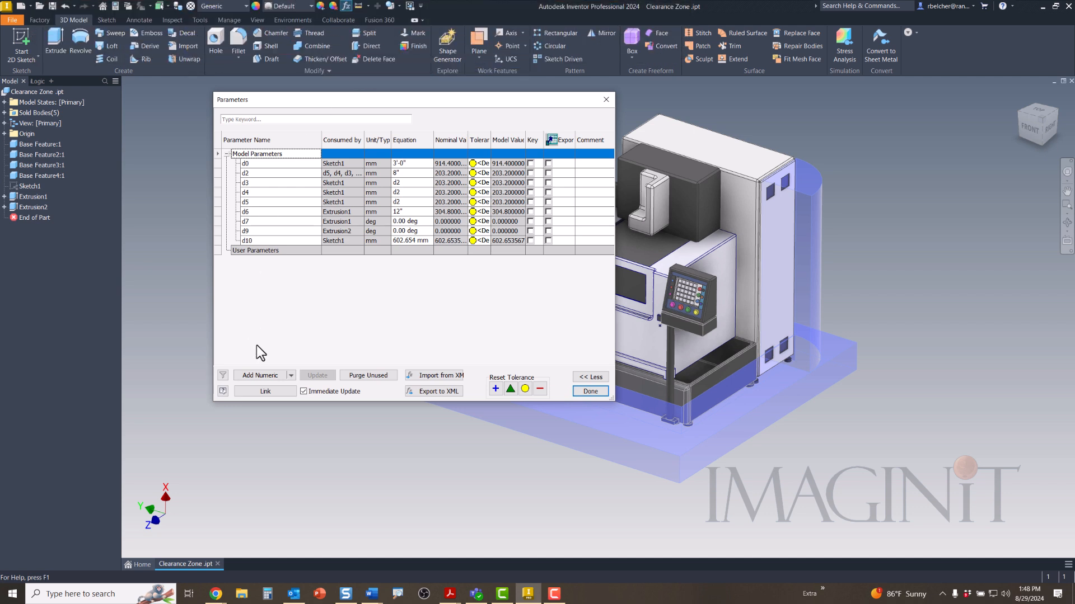
pyautogui.click(263, 375)
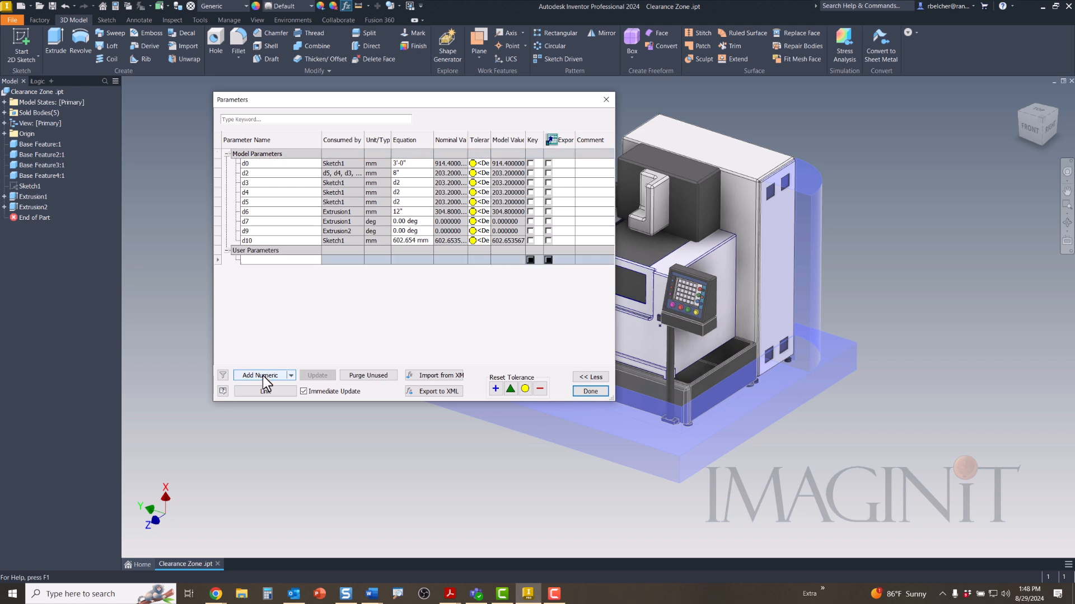
pyautogui.write('Clearance_Zone')
pyautogui.press('Return')
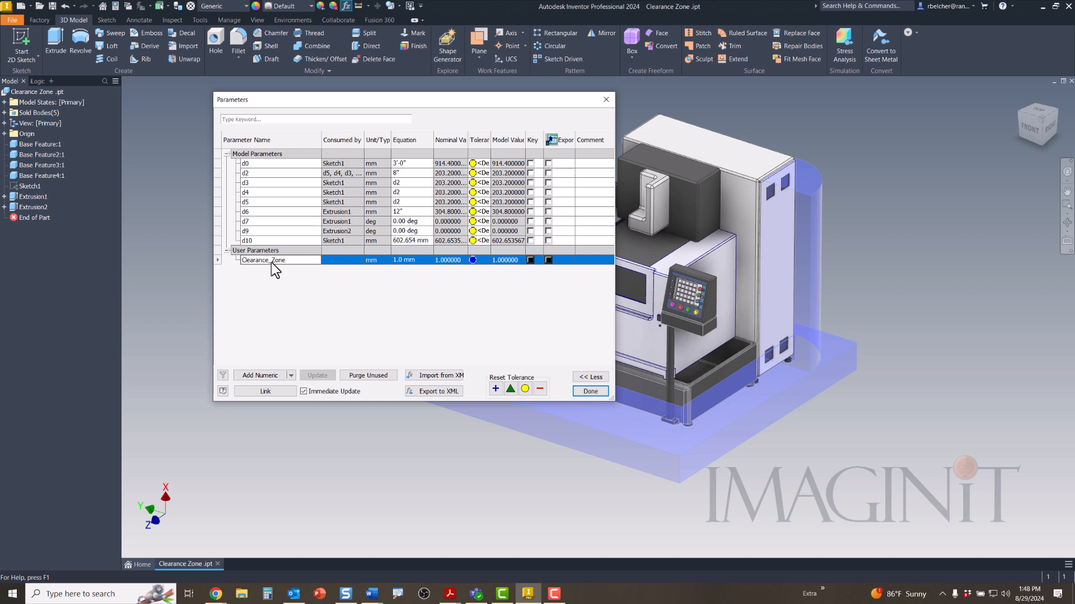
pyautogui.click(374, 261)
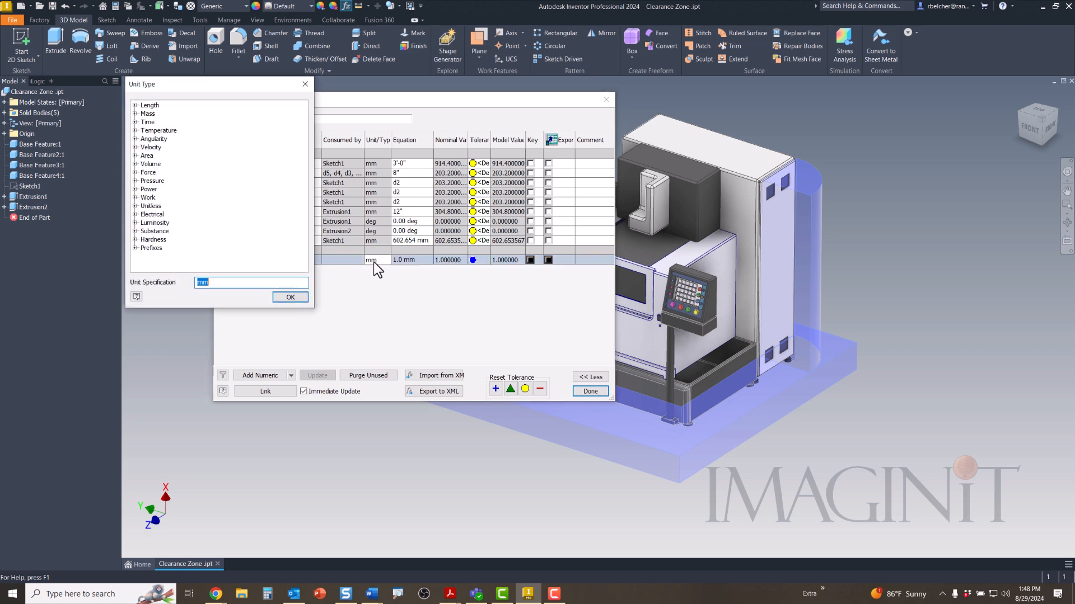
pyautogui.click(135, 206)
pyautogui.click(167, 214)
pyautogui.click(291, 298)
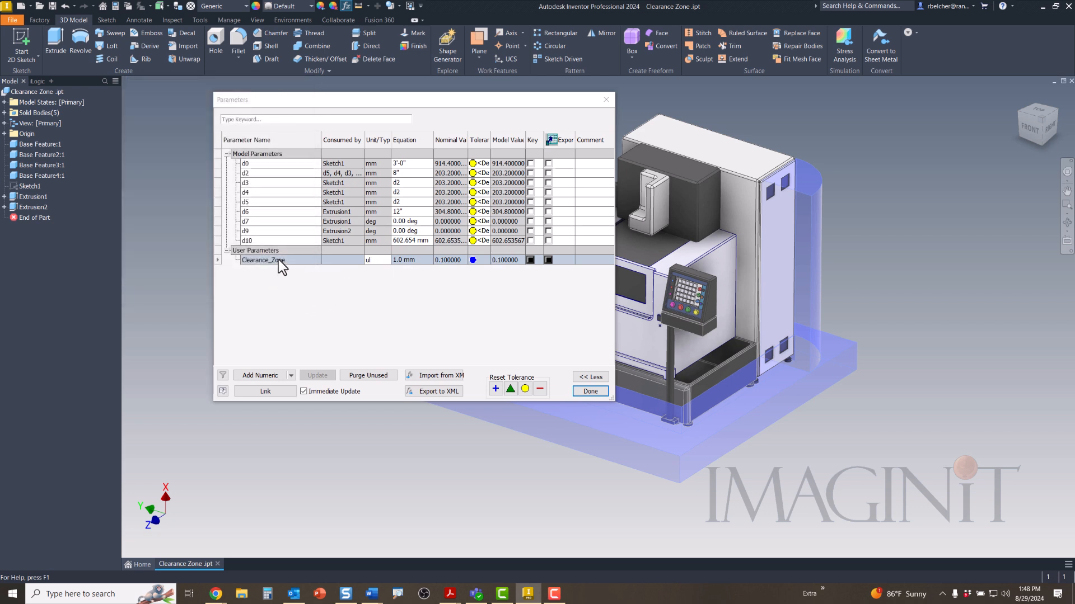
# - Make Clearance_Zone a multi-value parameter offering only 0 ul and 1 ul, and mark it as a key and exported parameter
pyautogui.rightClick(278, 259)
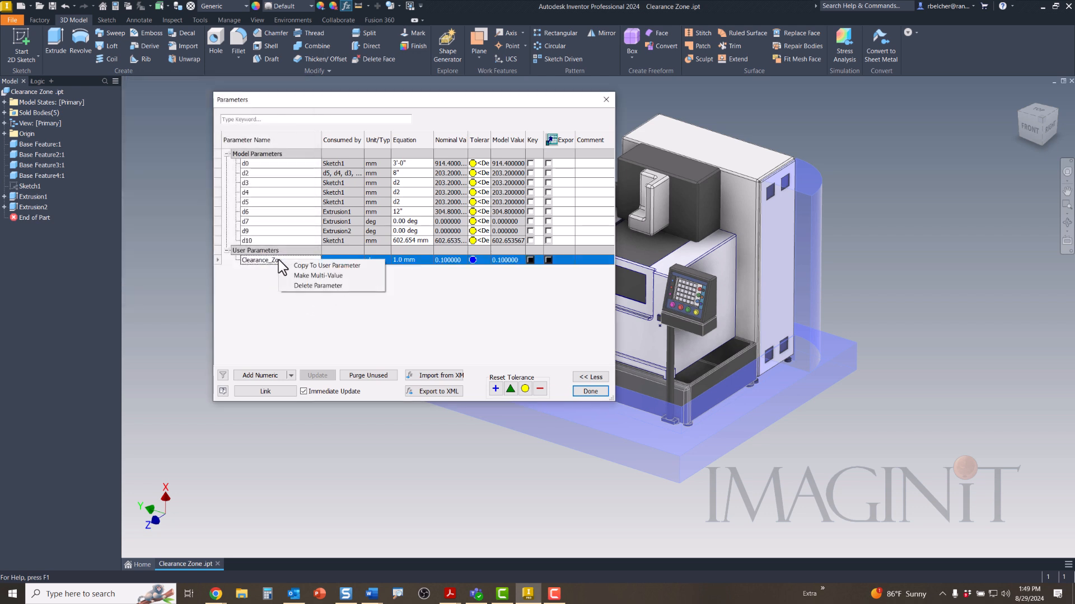
pyautogui.click(310, 276)
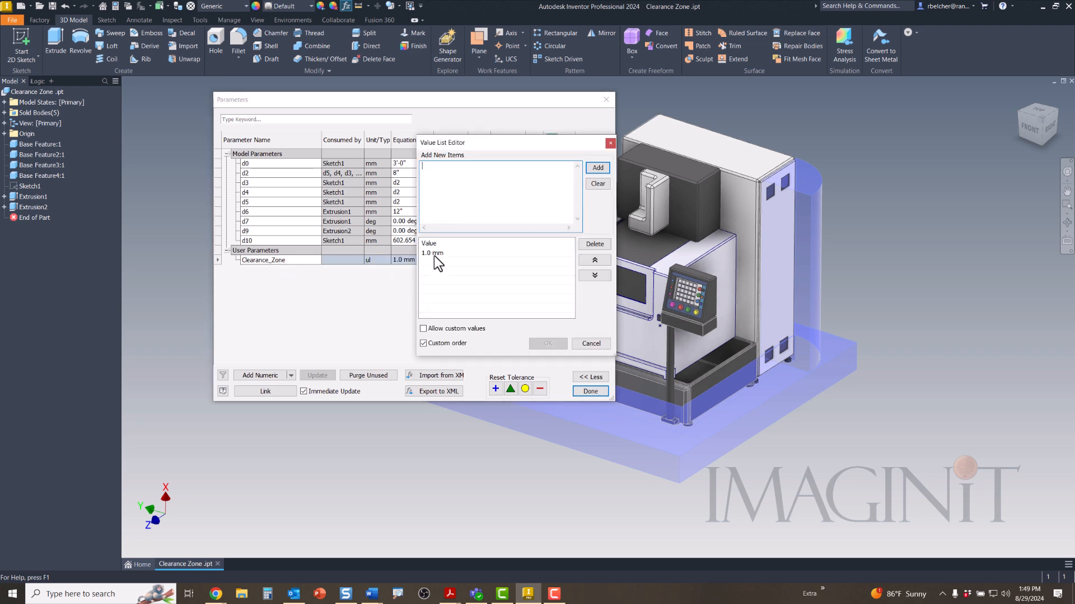
pyautogui.click(434, 256)
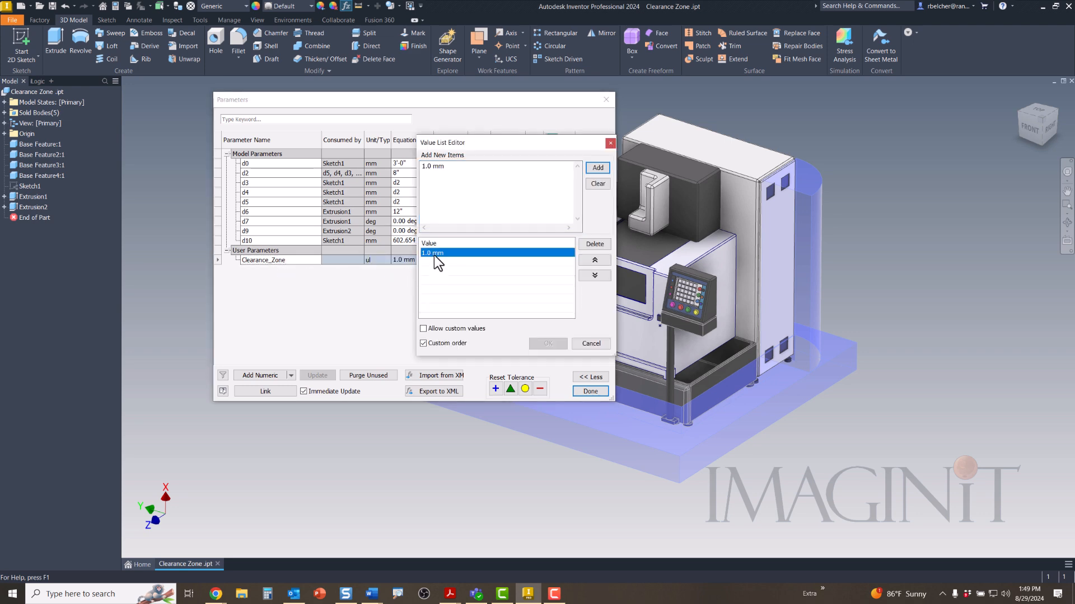
pyautogui.click(595, 244)
pyautogui.click(435, 175)
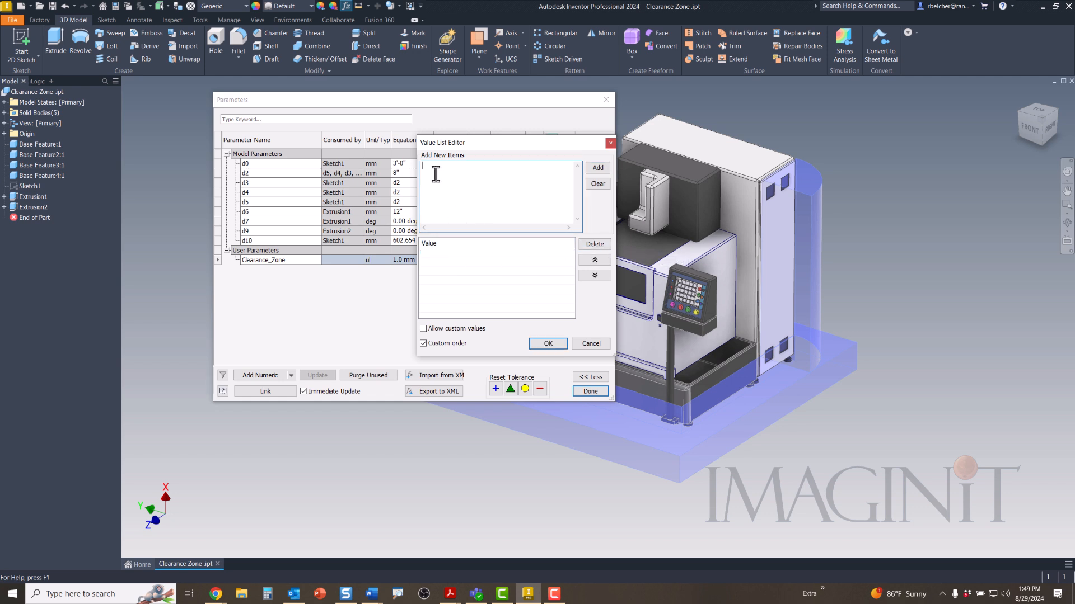
pyautogui.write('0 ul ')
pyautogui.write('1 ul')
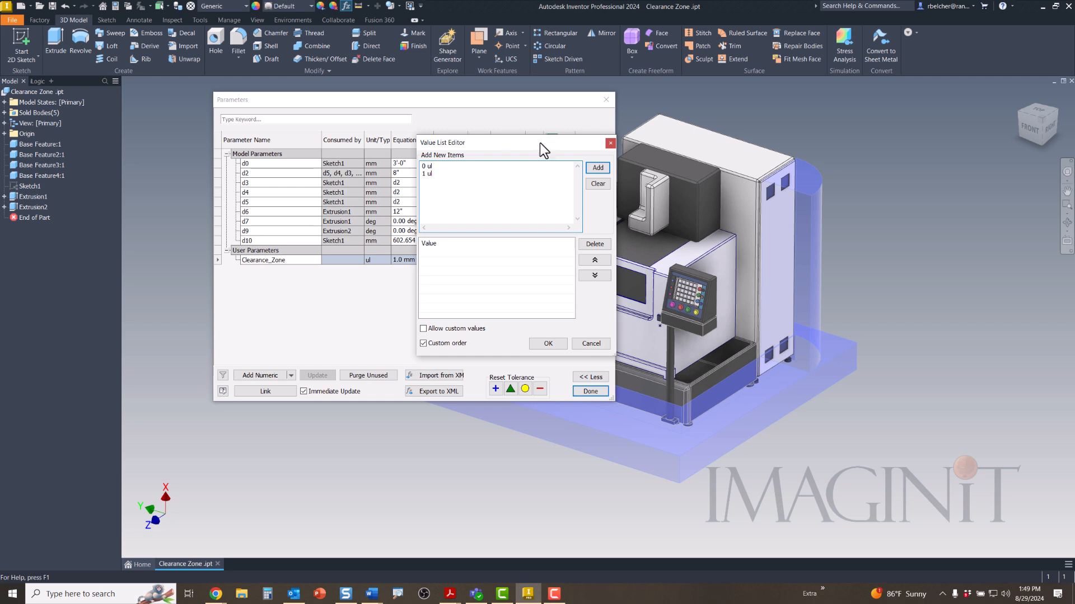
pyautogui.click(599, 169)
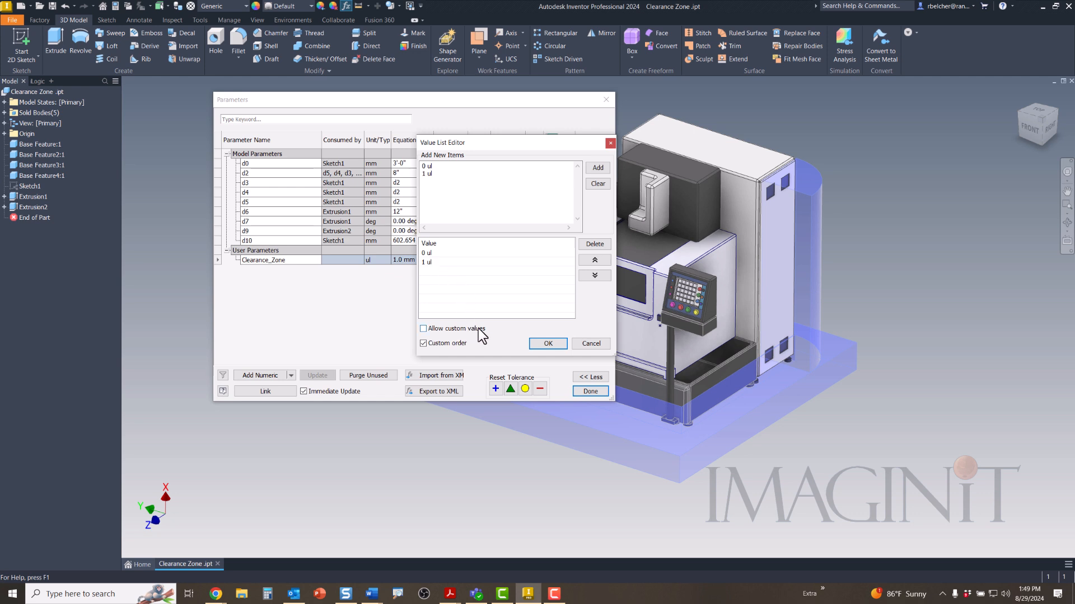
pyautogui.click(549, 343)
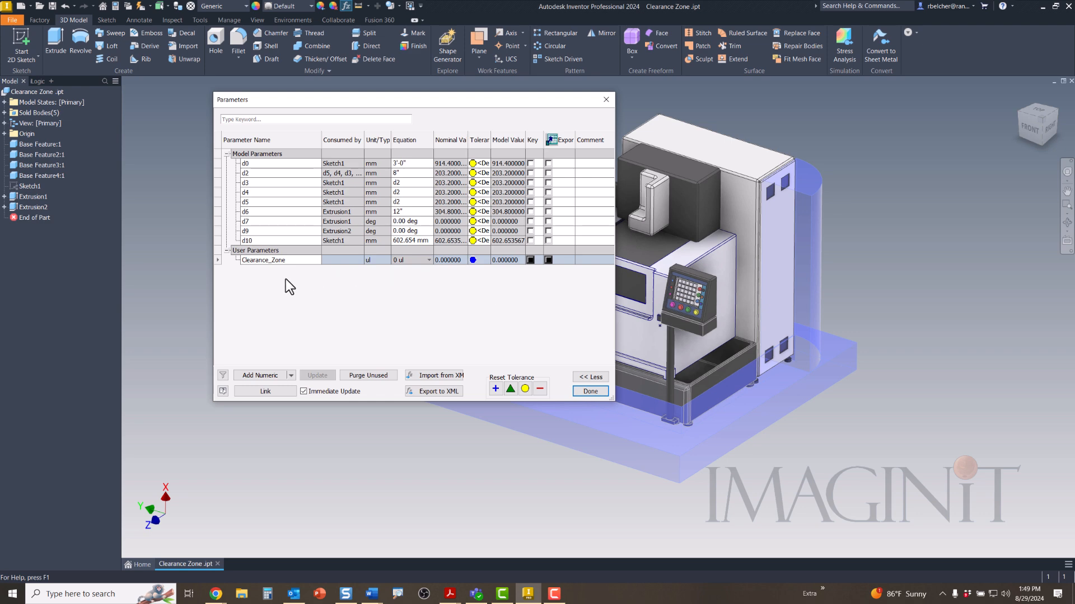
pyautogui.click(531, 260)
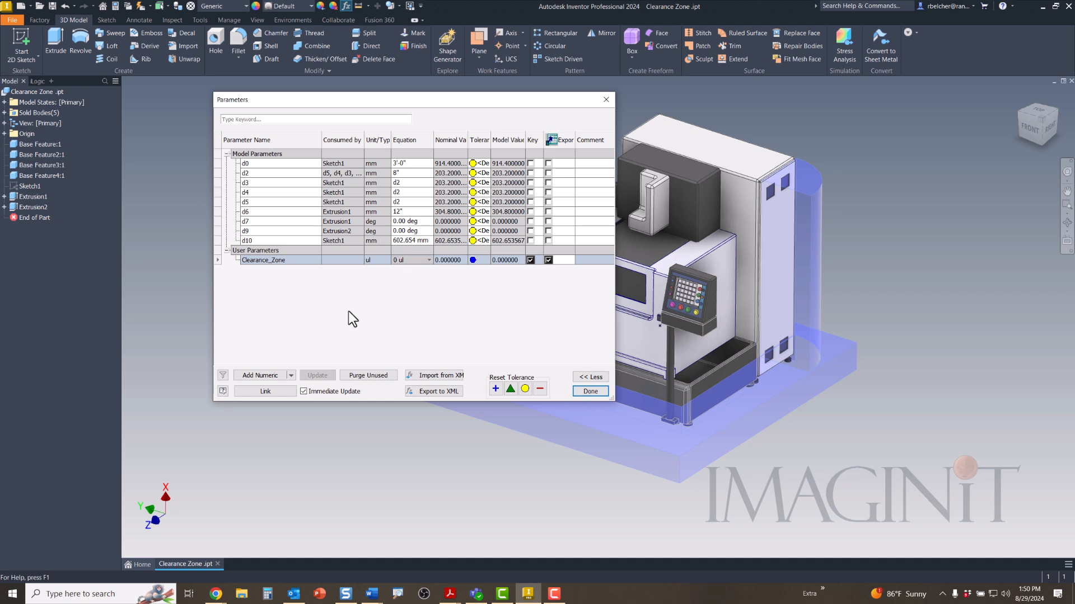
# - Add a True/False user parameter named Clearance_ZoneTF and mark it as a key and exported parameter
pyautogui.click(291, 375)
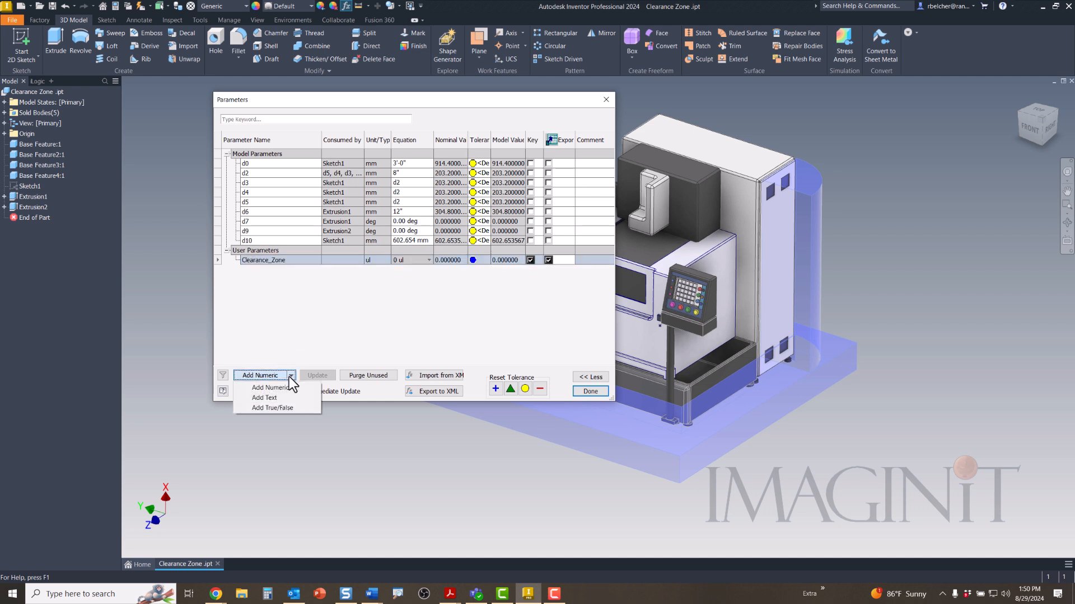
pyautogui.click(271, 408)
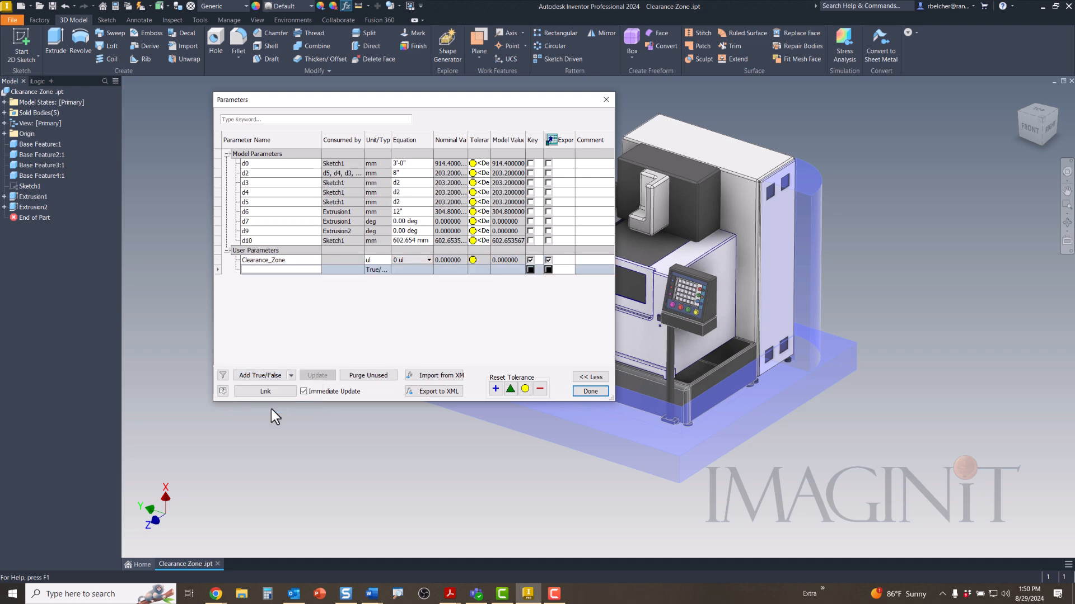
pyautogui.write('Clearance_ZoneTF')
pyautogui.press('Return')
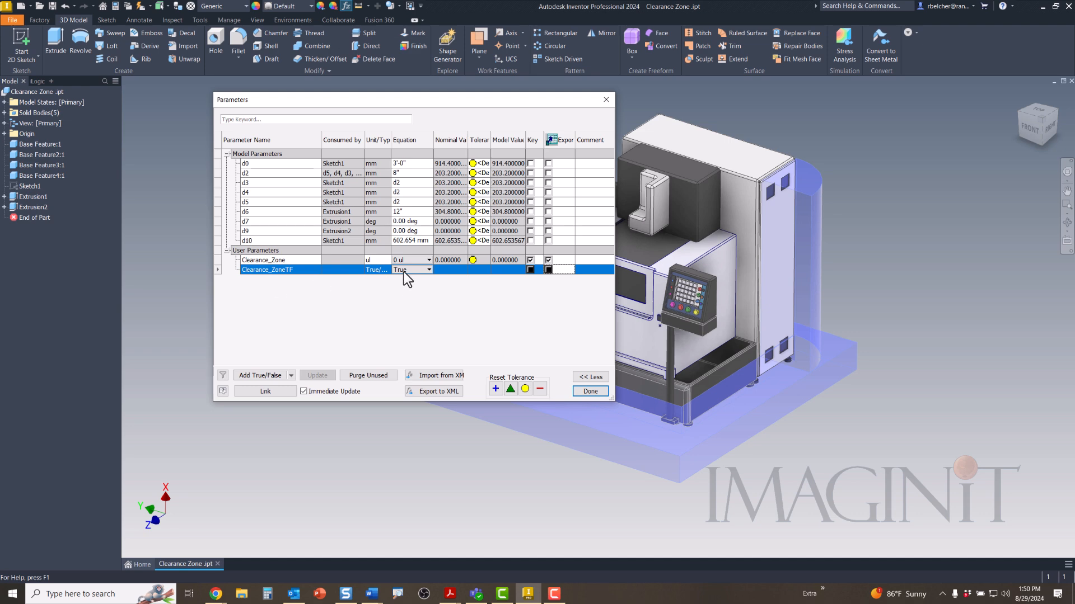
pyautogui.click(530, 270)
pyautogui.click(548, 271)
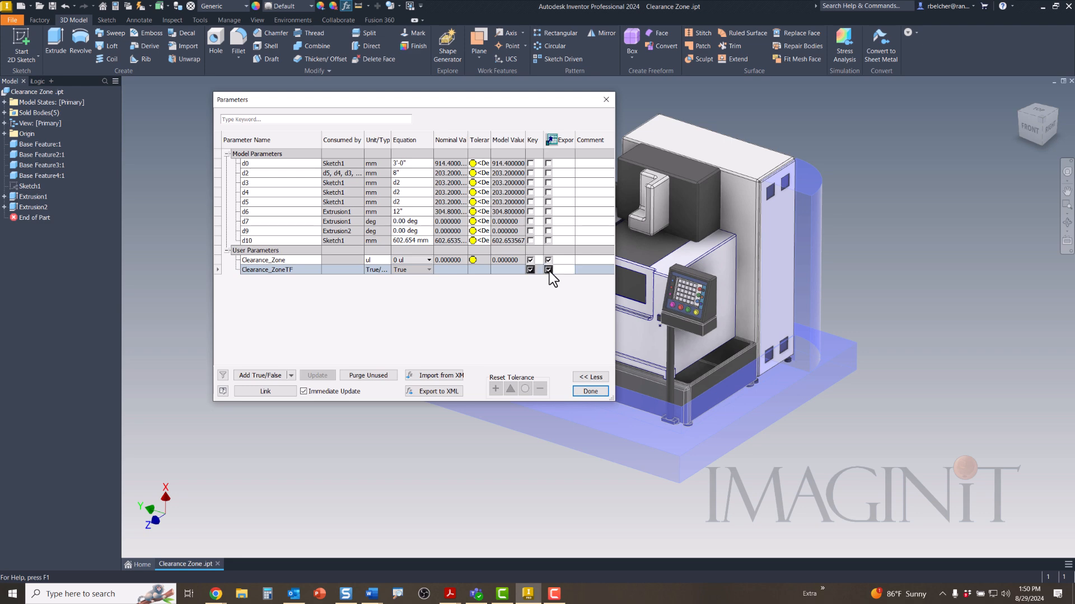
# - Set the Clearance_Zone parameter to 1 ul and finish editing the parameters
pyautogui.click(427, 260)
pyautogui.click(408, 279)
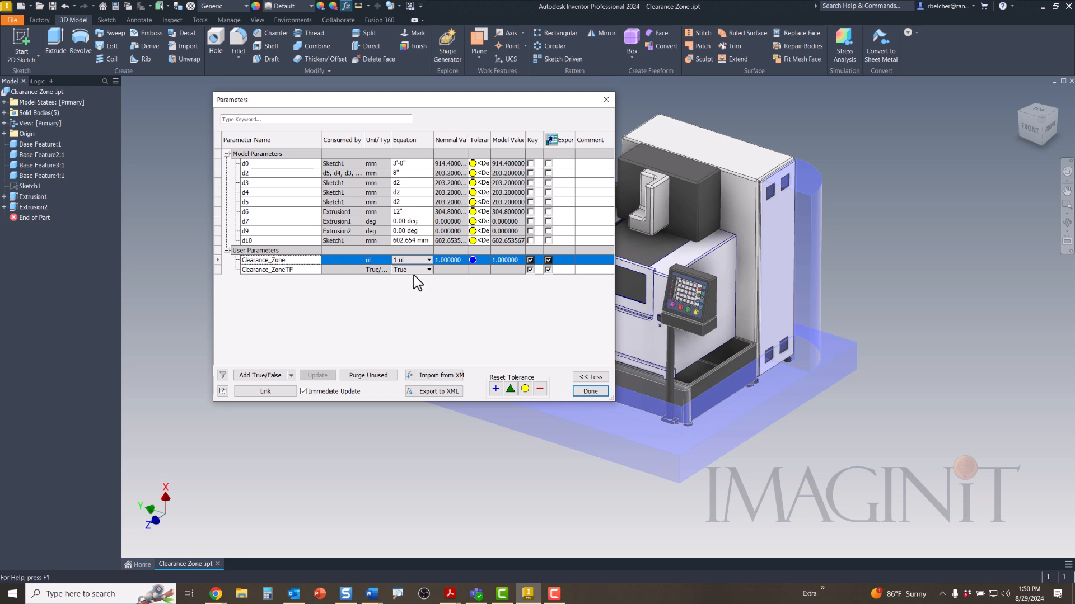
pyautogui.click(584, 392)
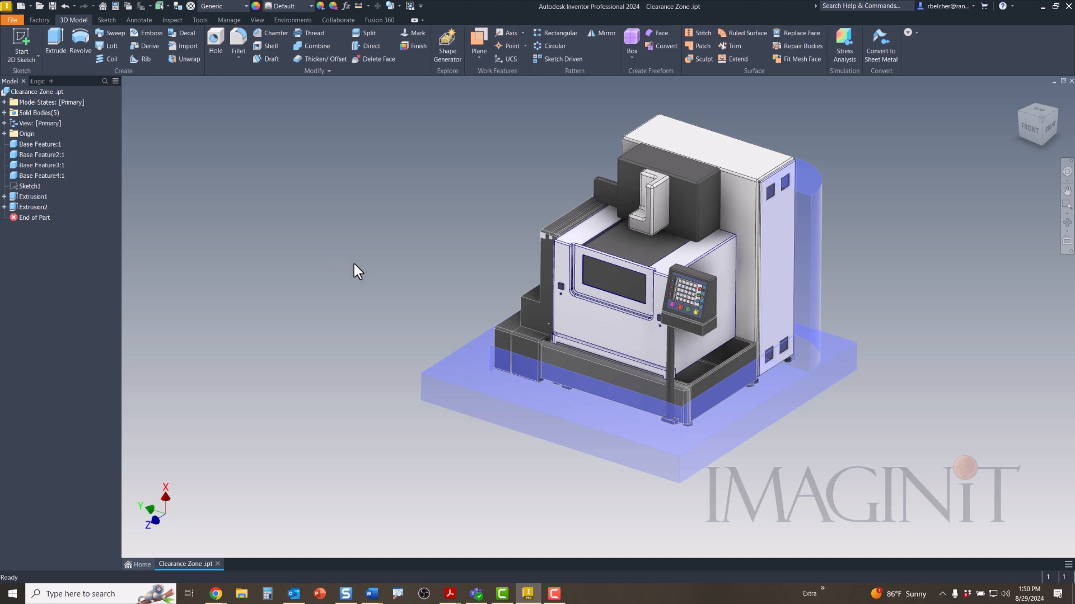
# - Set Extrusion1's feature properties to suppress it if Clearance_Zone is not equal to 1
pyautogui.moveTo(314, 274); pyautogui.dragTo(425, 271, button='middle')
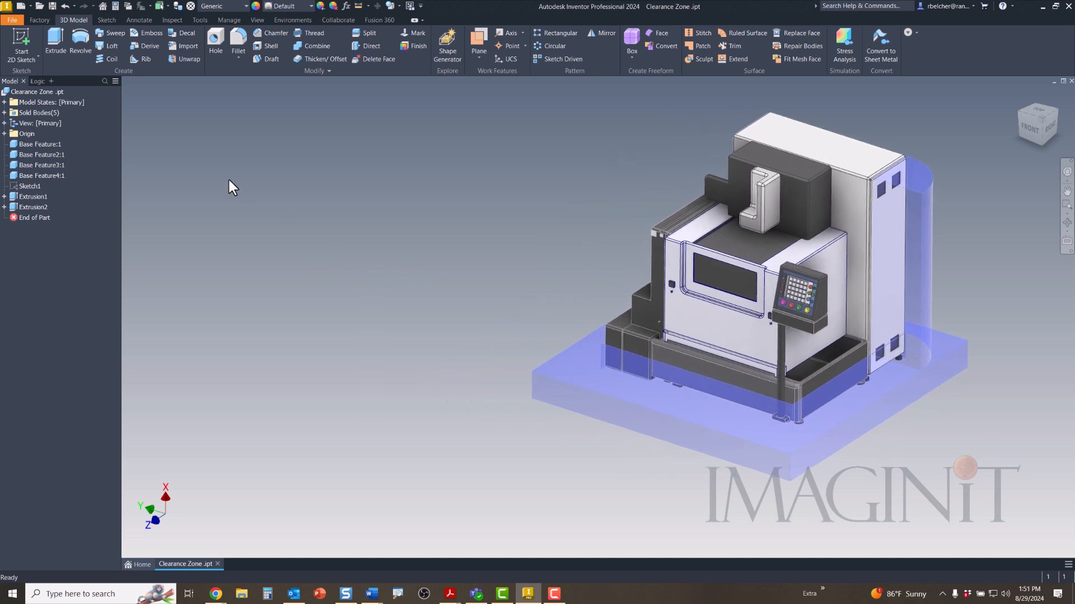
pyautogui.rightClick(40, 196)
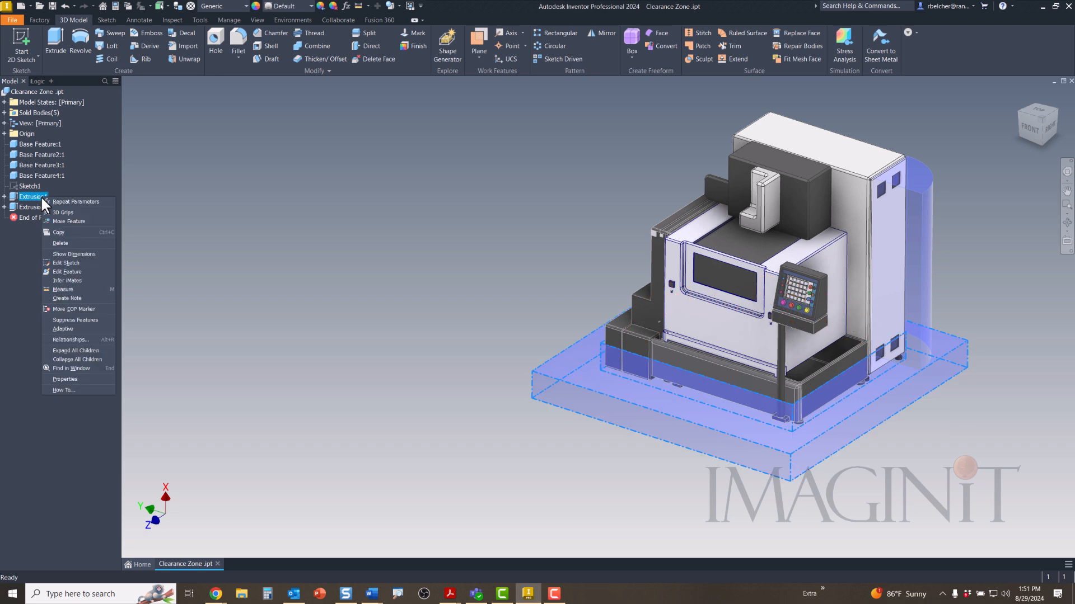
pyautogui.click(67, 379)
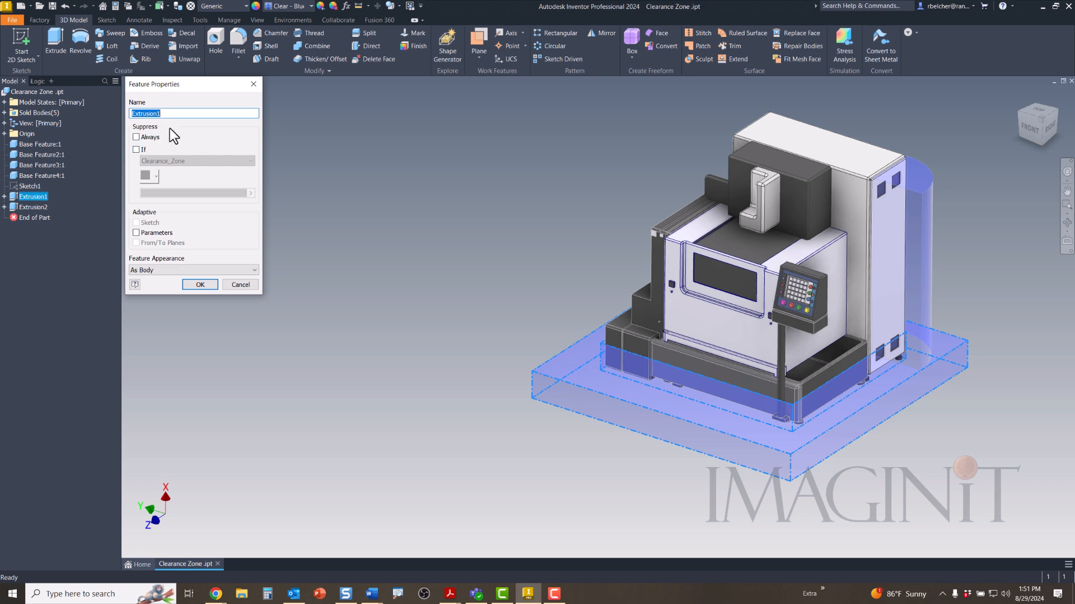
pyautogui.click(136, 150)
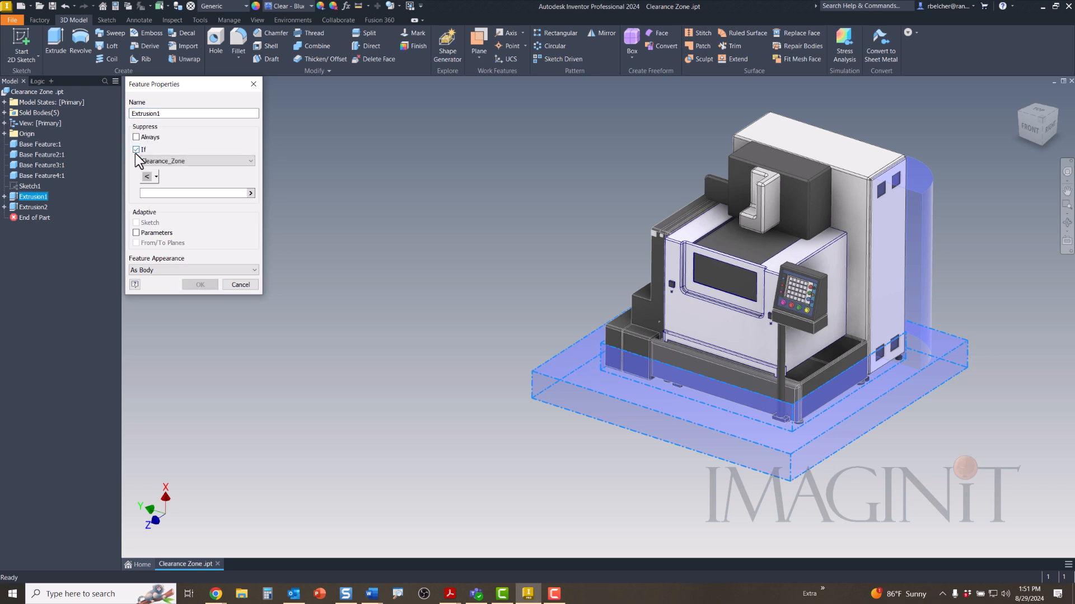
pyautogui.click(177, 162)
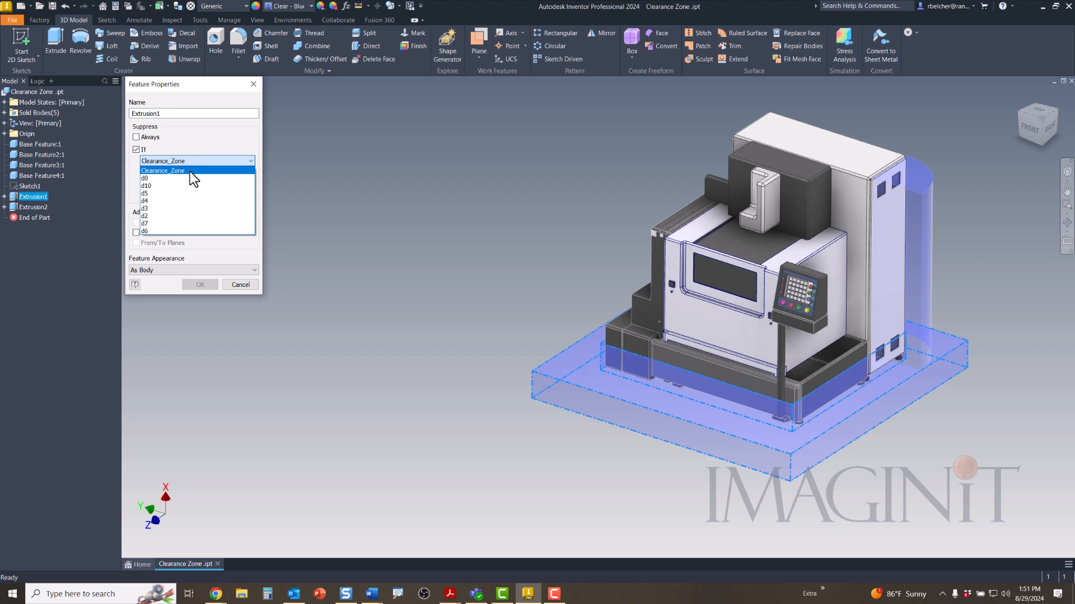
pyautogui.click(188, 171)
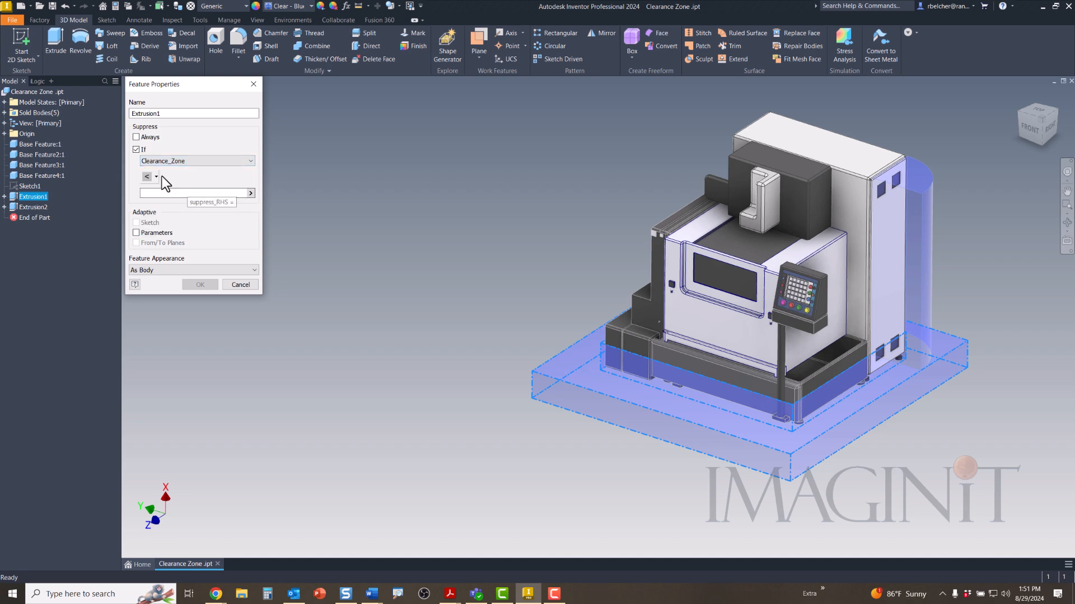
pyautogui.click(157, 177)
pyautogui.click(150, 204)
pyautogui.click(250, 192)
pyautogui.click(272, 228)
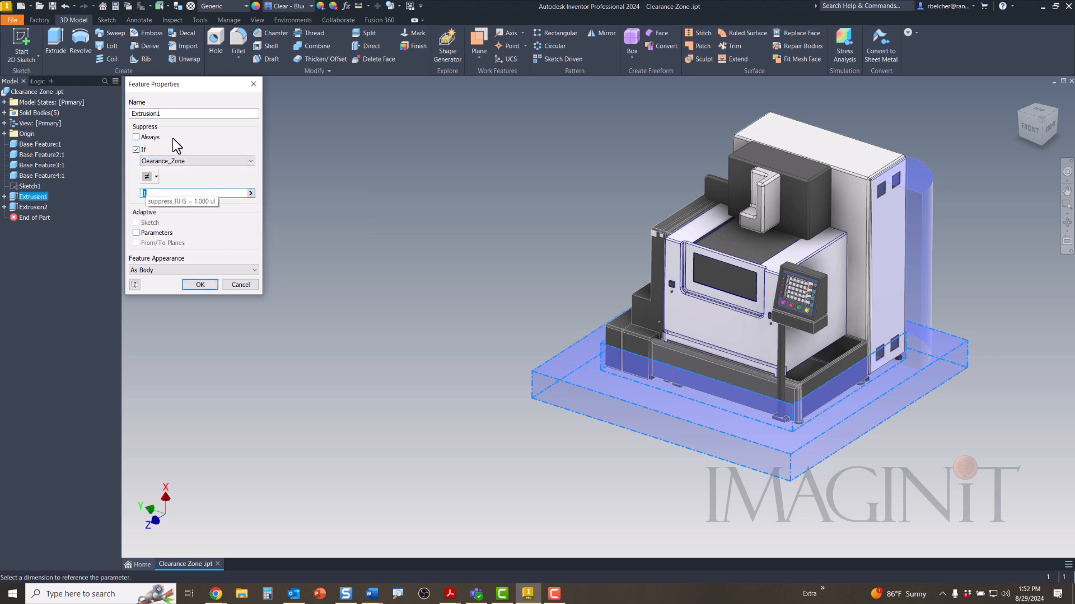
pyautogui.click(207, 284)
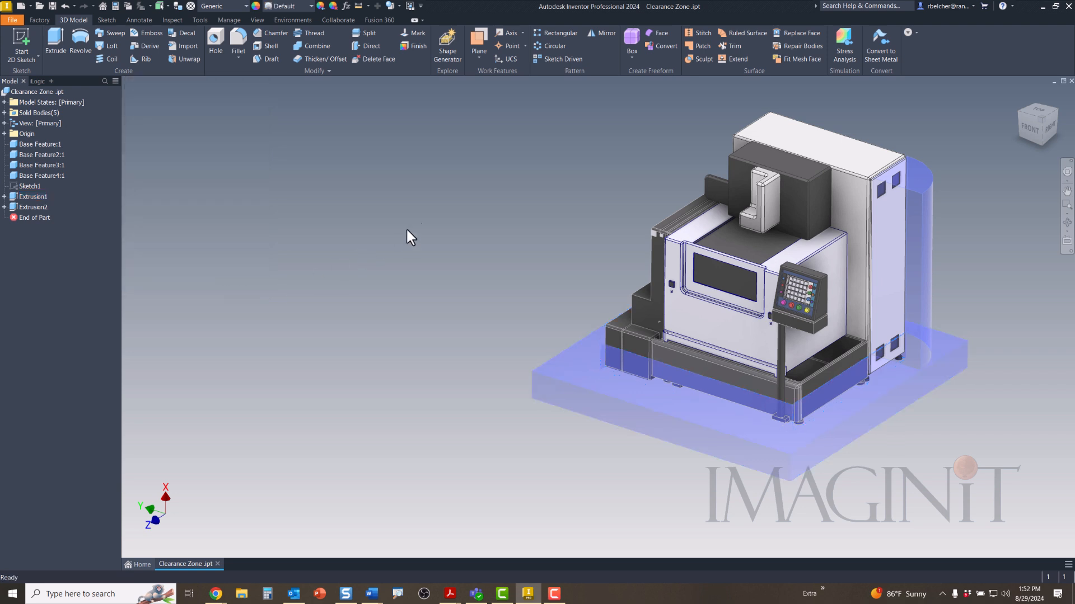
# - Test Extrusion1's conditional suppression by switching Clearance_Zone to 0 ul and back to 1 ul
pyautogui.click(346, 5)
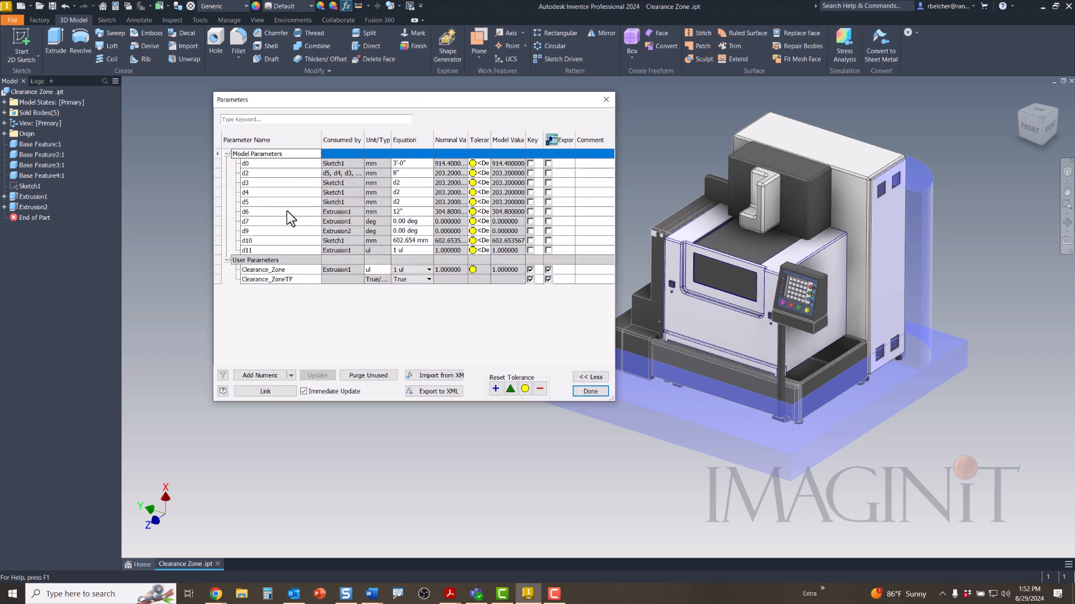
pyautogui.click(414, 270)
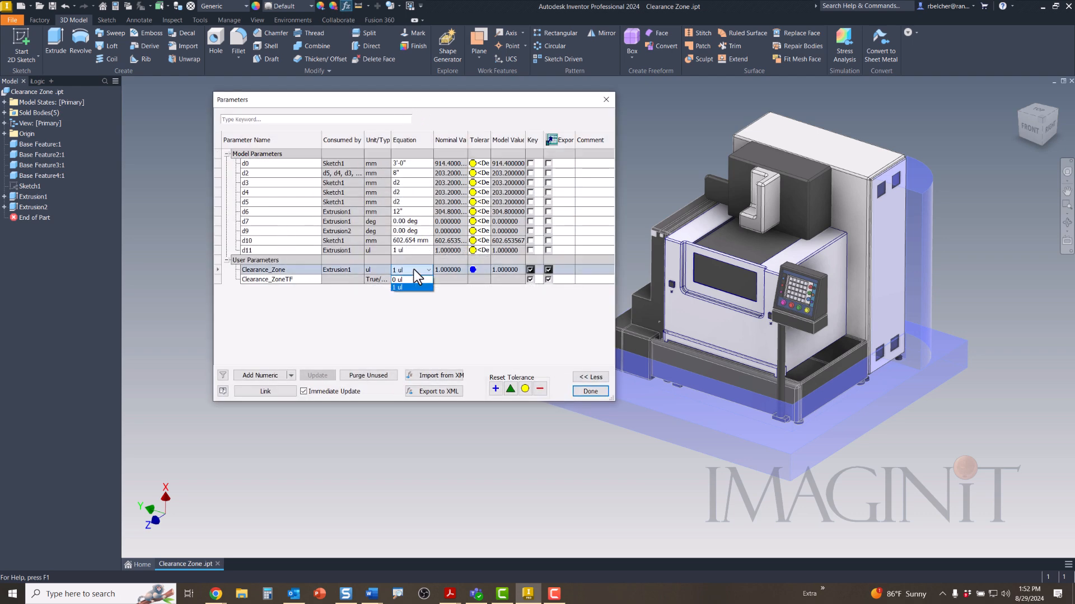
pyautogui.click(408, 281)
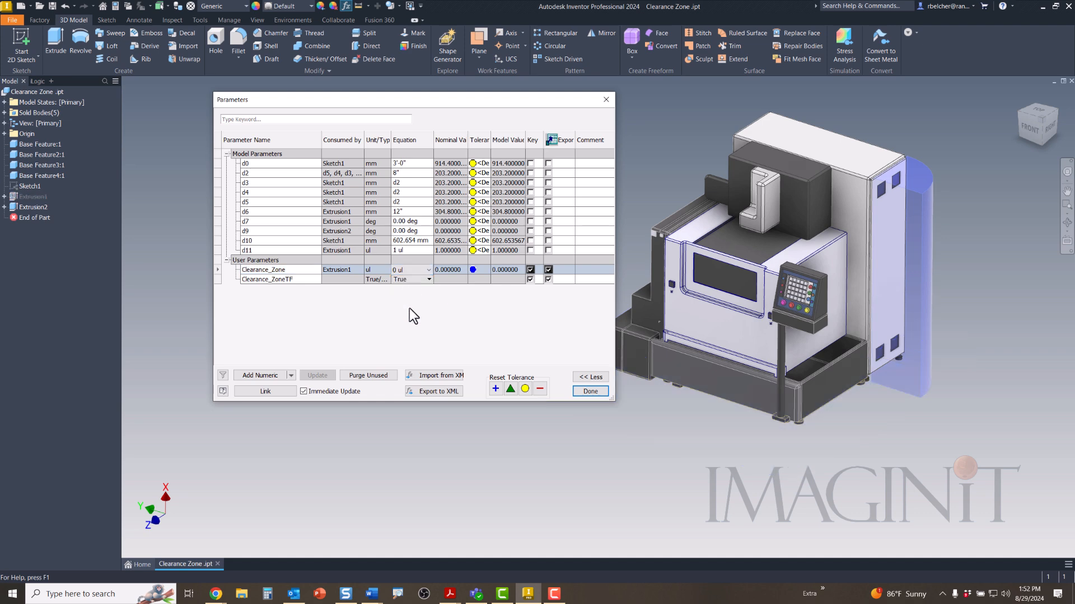
pyautogui.click(408, 271)
pyautogui.click(407, 287)
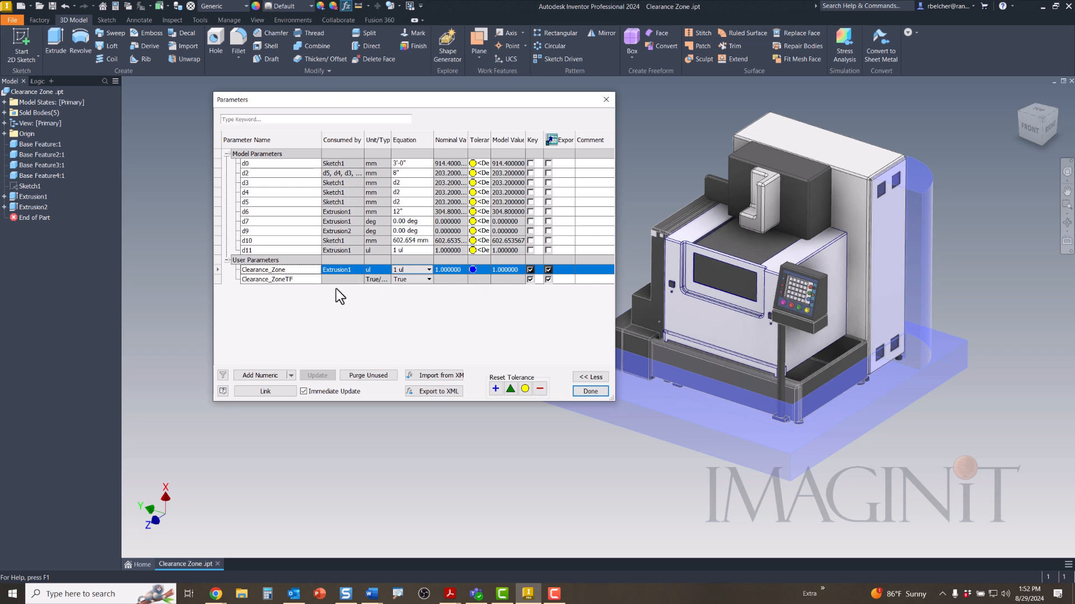
# - Delete the Clearance_ZoneTF user parameter
pyautogui.rightClick(294, 280)
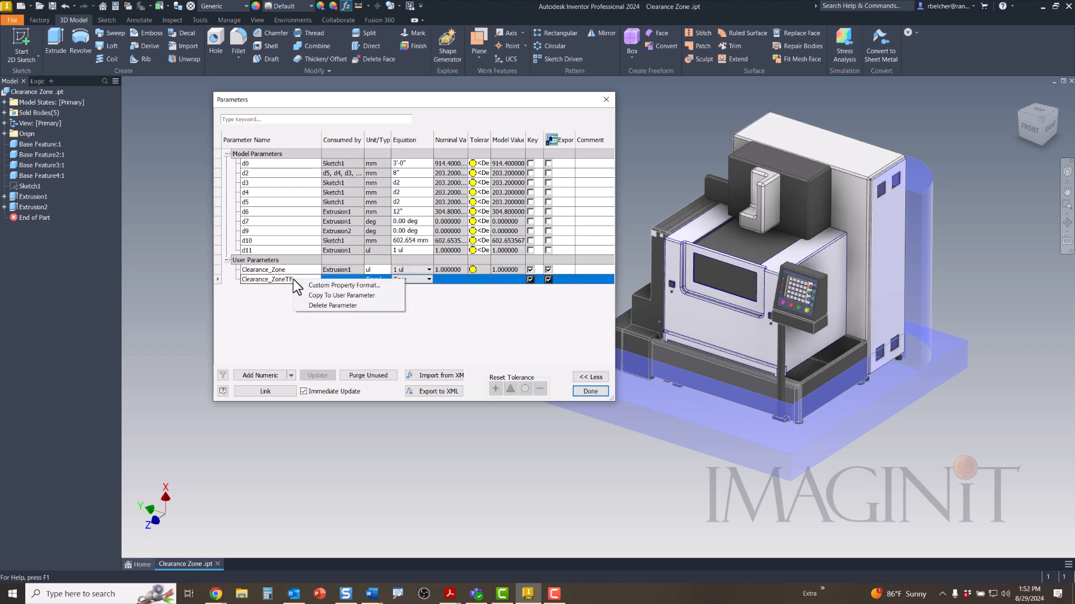
pyautogui.click(314, 304)
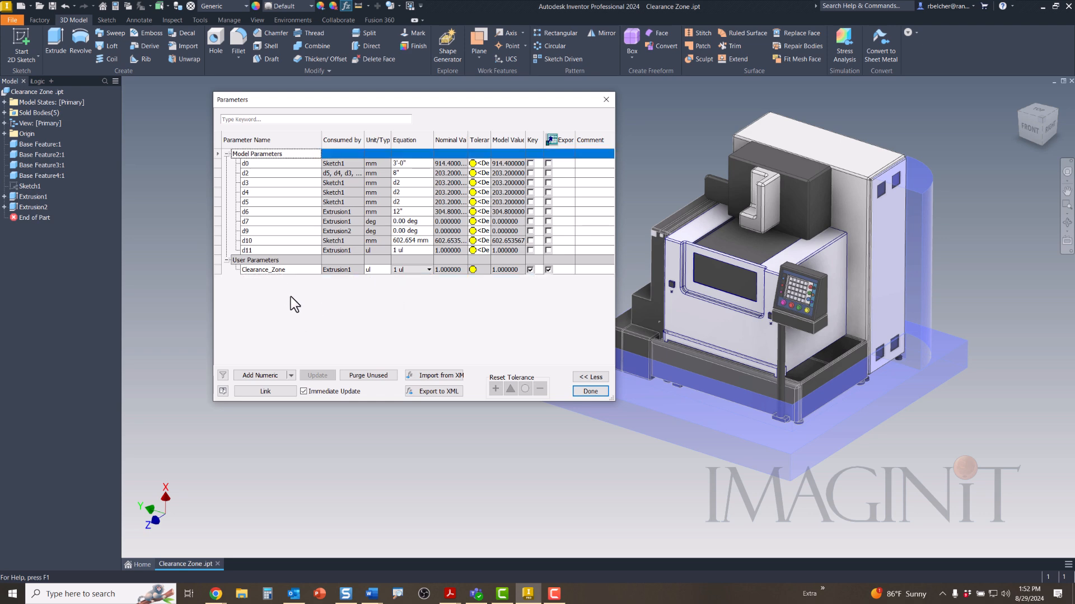
# - Close the parameters and set Extrusion2's feature properties to suppress it if Clearance_Zone is not equal to 1
pyautogui.click(590, 392)
pyautogui.moveTo(468, 267); pyautogui.dragTo(360, 268, button='middle')
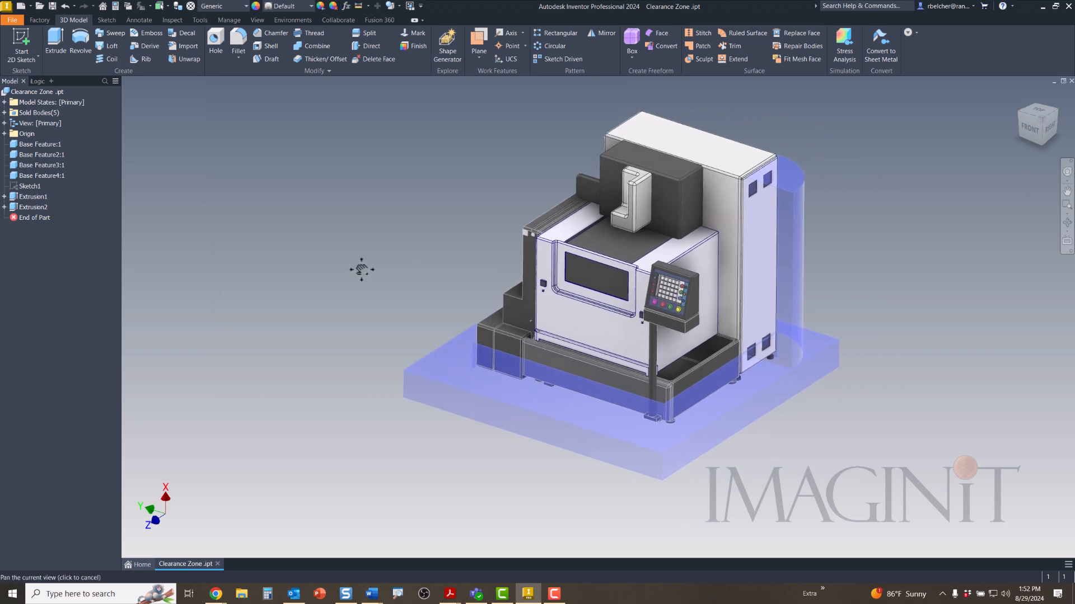
pyautogui.rightClick(37, 213)
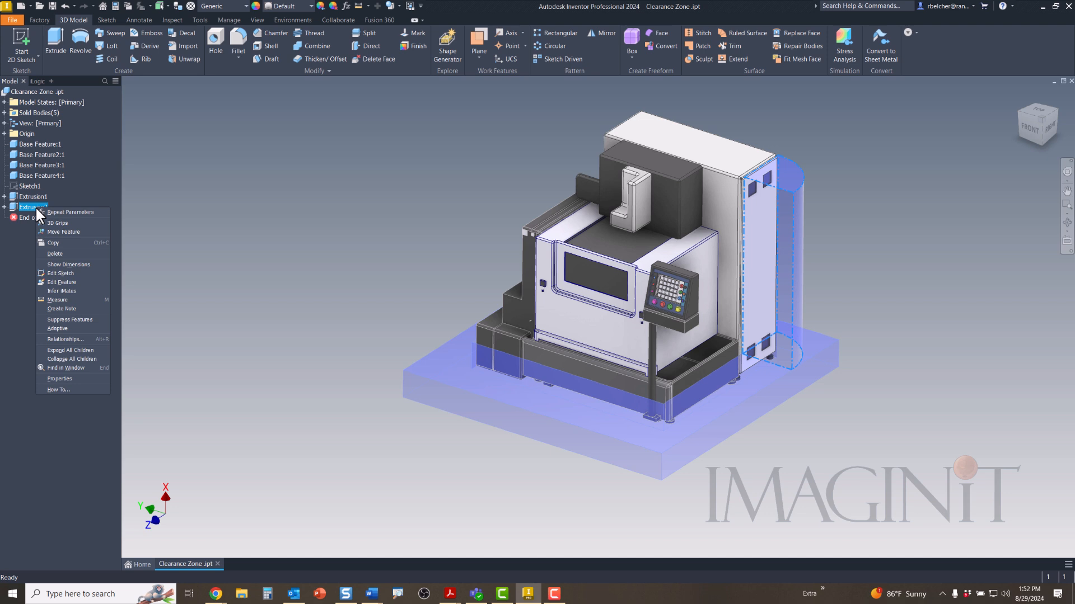
pyautogui.click(85, 378)
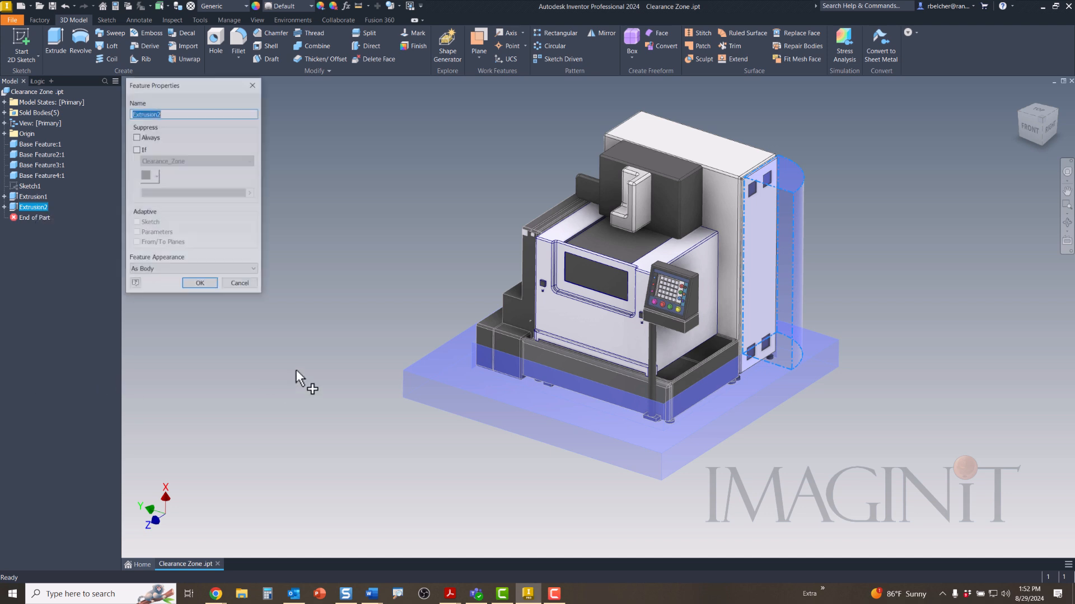
pyautogui.click(136, 150)
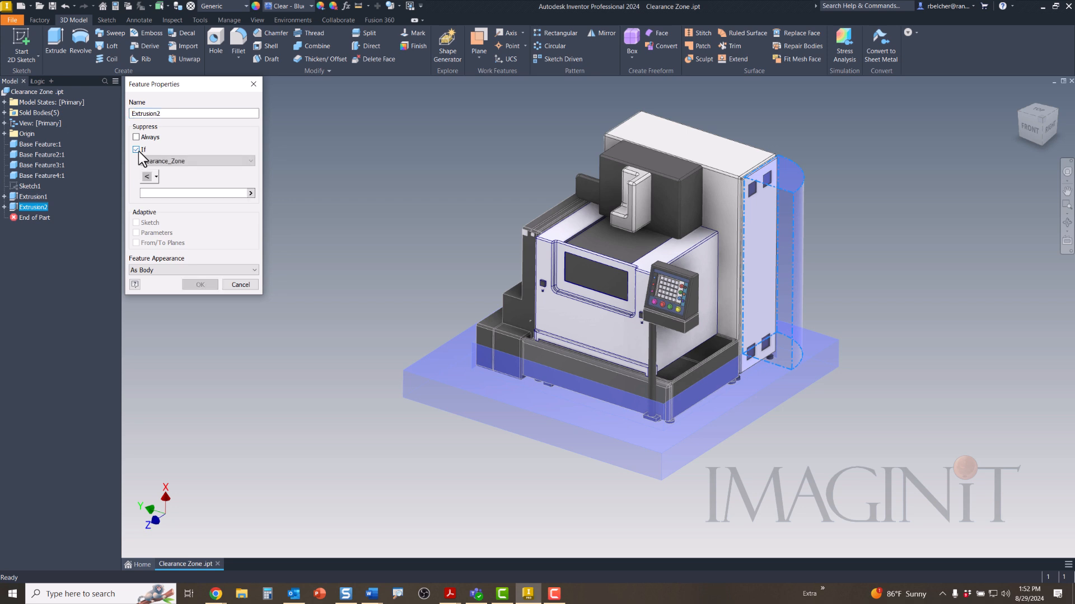
pyautogui.click(155, 177)
pyautogui.click(151, 204)
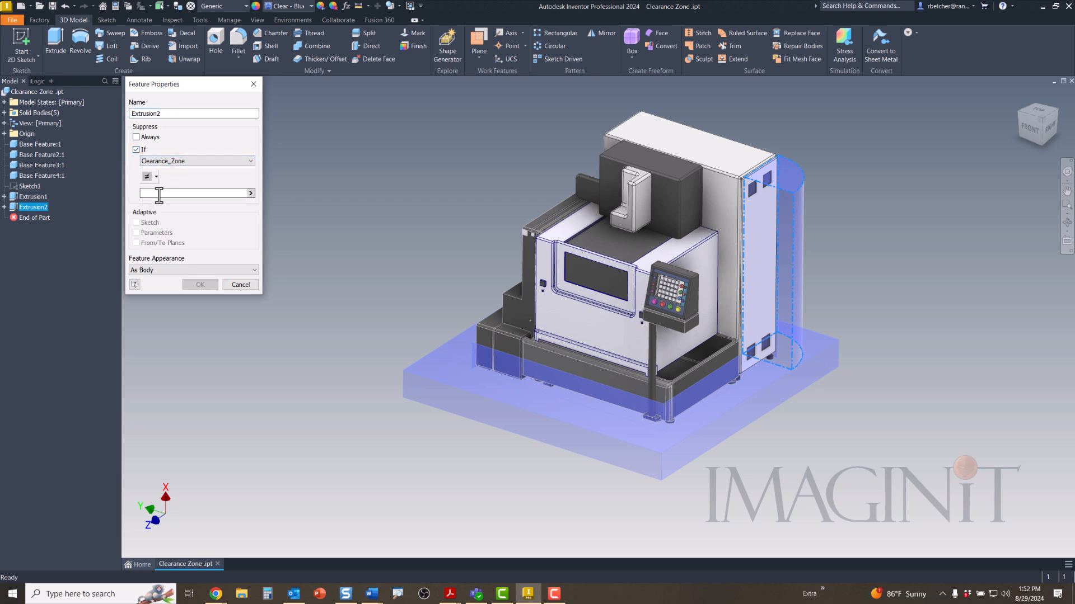
pyautogui.click(251, 194)
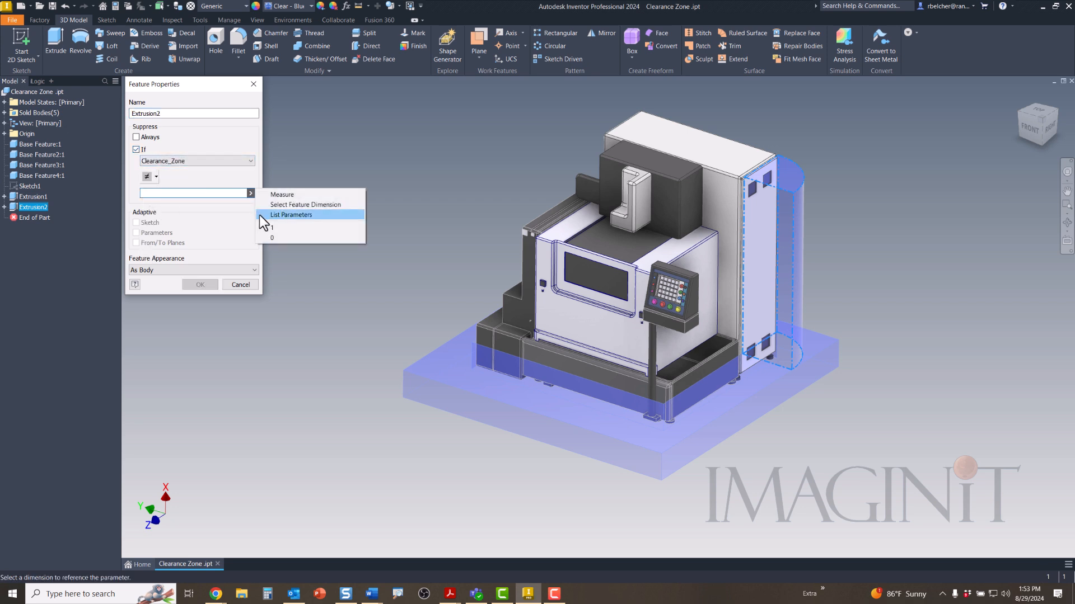
pyautogui.click(271, 229)
pyautogui.click(199, 285)
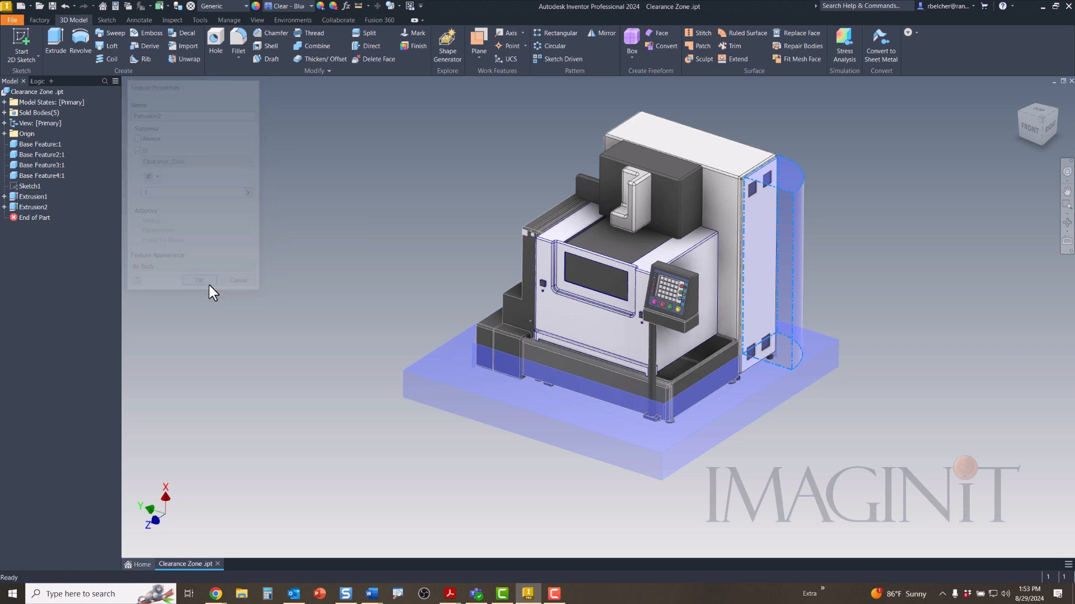
# - Test both extrusions' conditional suppression by switching Clearance_Zone between 0 ul and 1 ul, leaving it at 1 ul
pyautogui.moveTo(300, 311); pyautogui.dragTo(394, 318, button='middle')
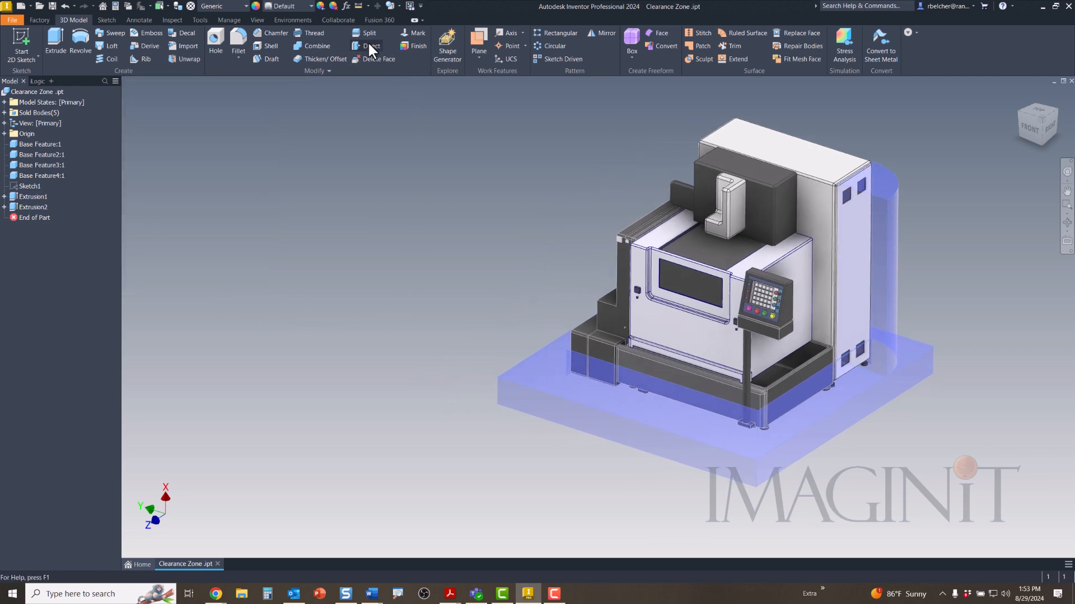
pyautogui.click(345, 6)
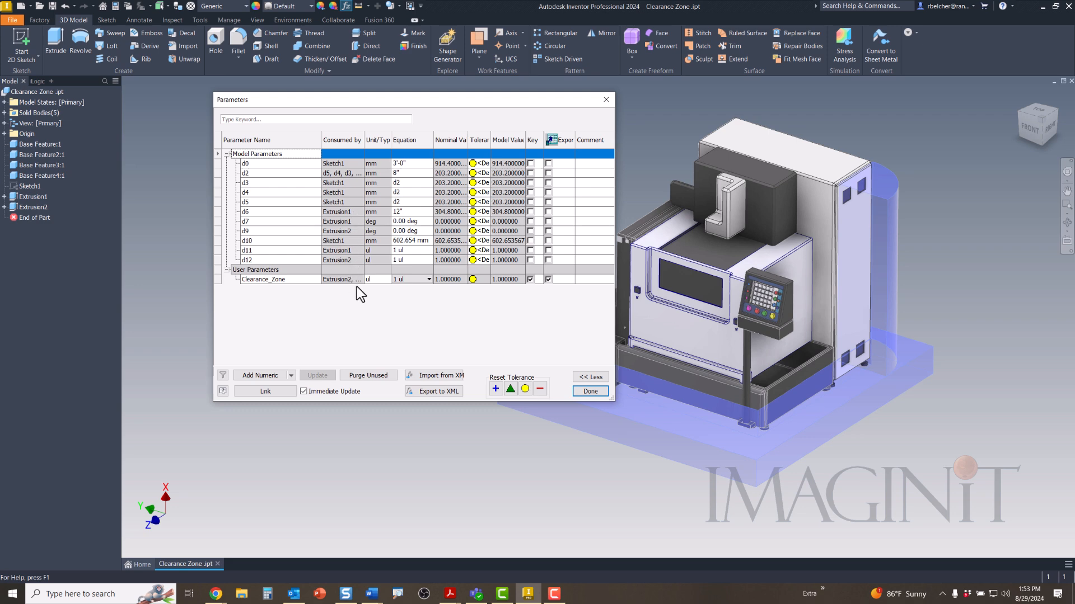
pyautogui.click(403, 281)
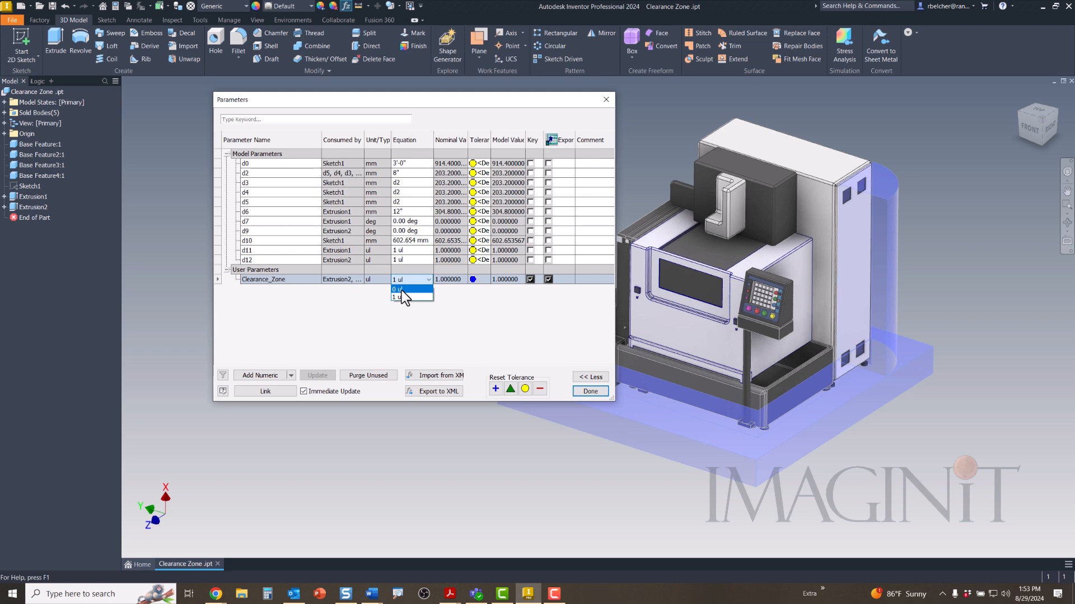
pyautogui.click(402, 289)
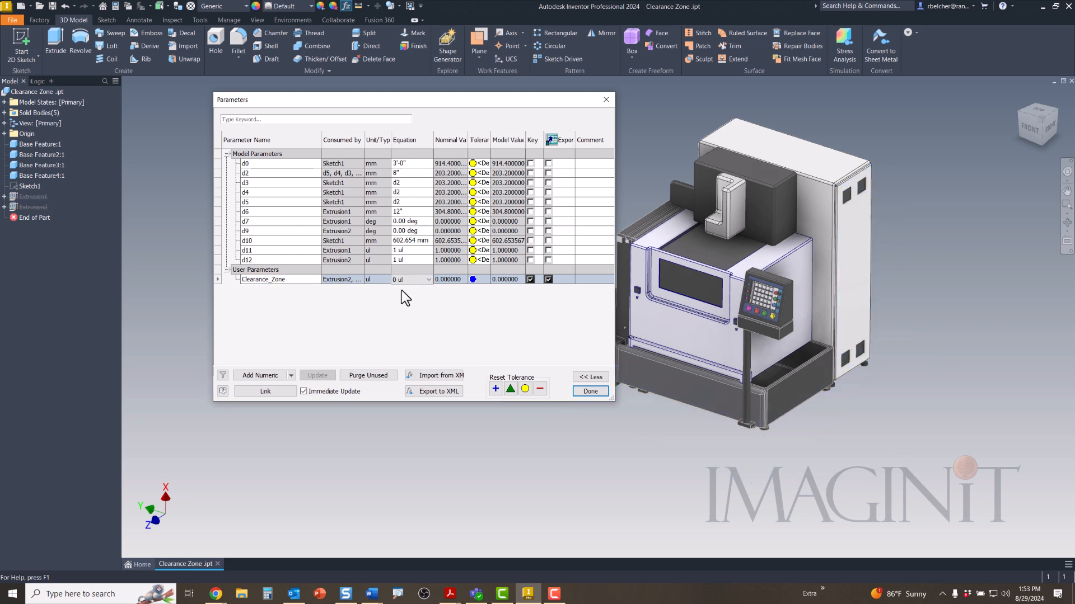
pyautogui.click(406, 282)
pyautogui.click(405, 297)
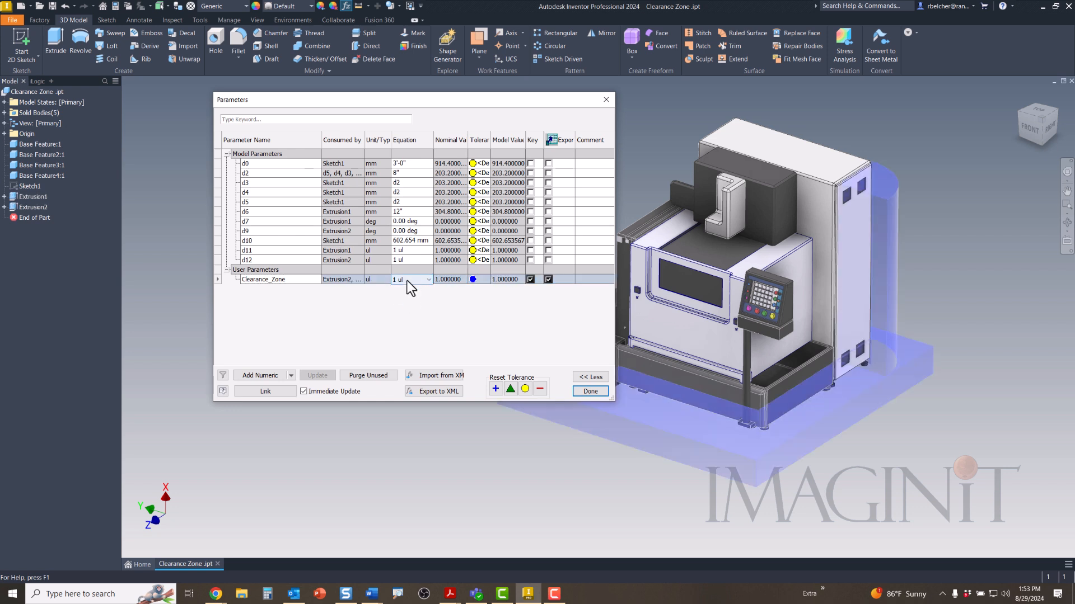
pyautogui.click(407, 280)
pyautogui.click(404, 290)
pyautogui.click(404, 297)
pyautogui.click(590, 391)
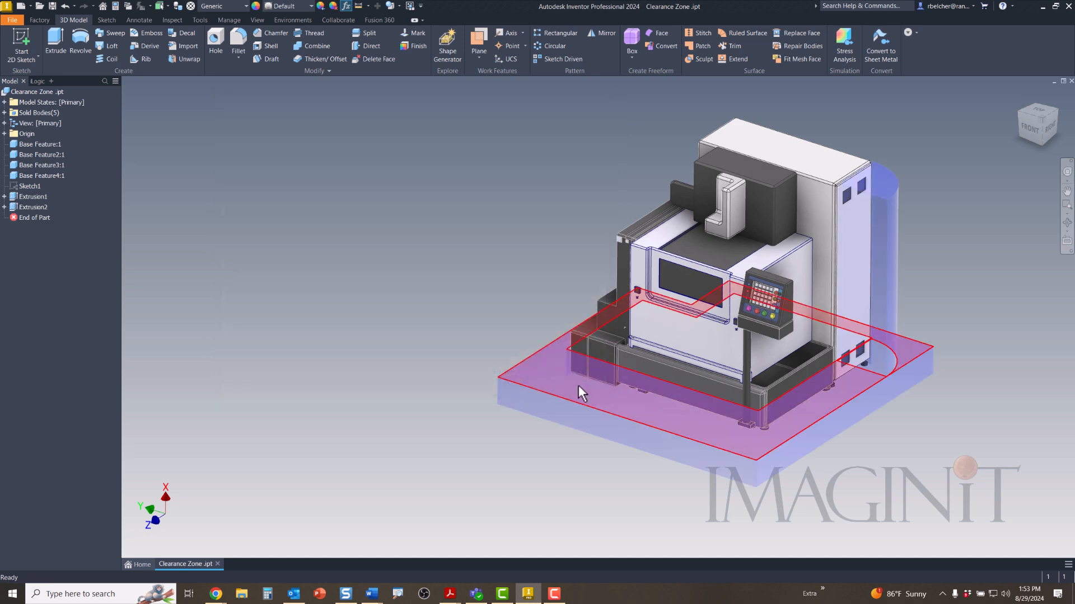
pyautogui.press('F6')
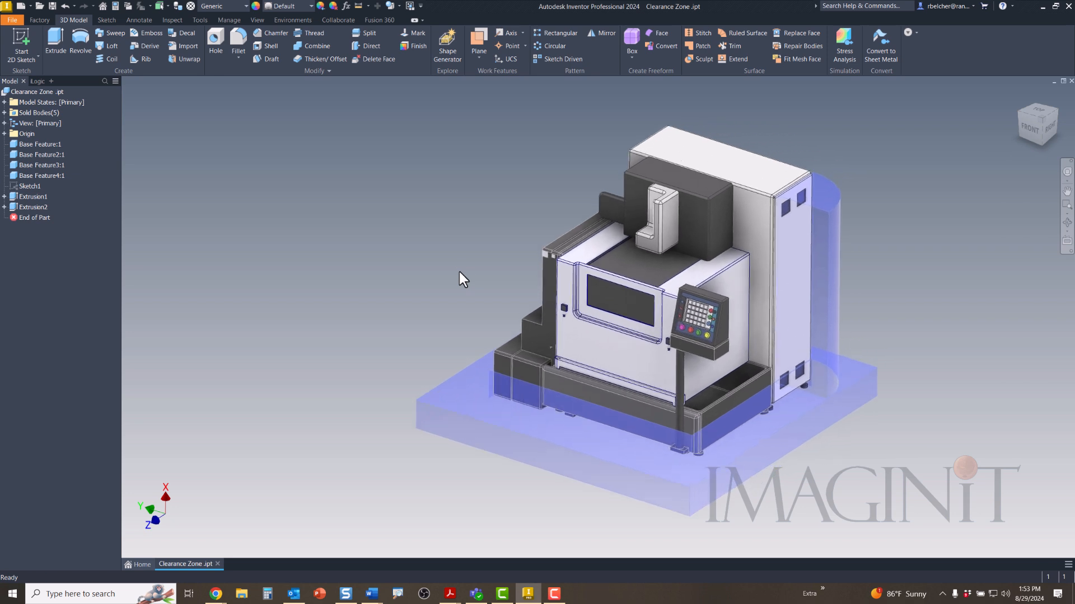